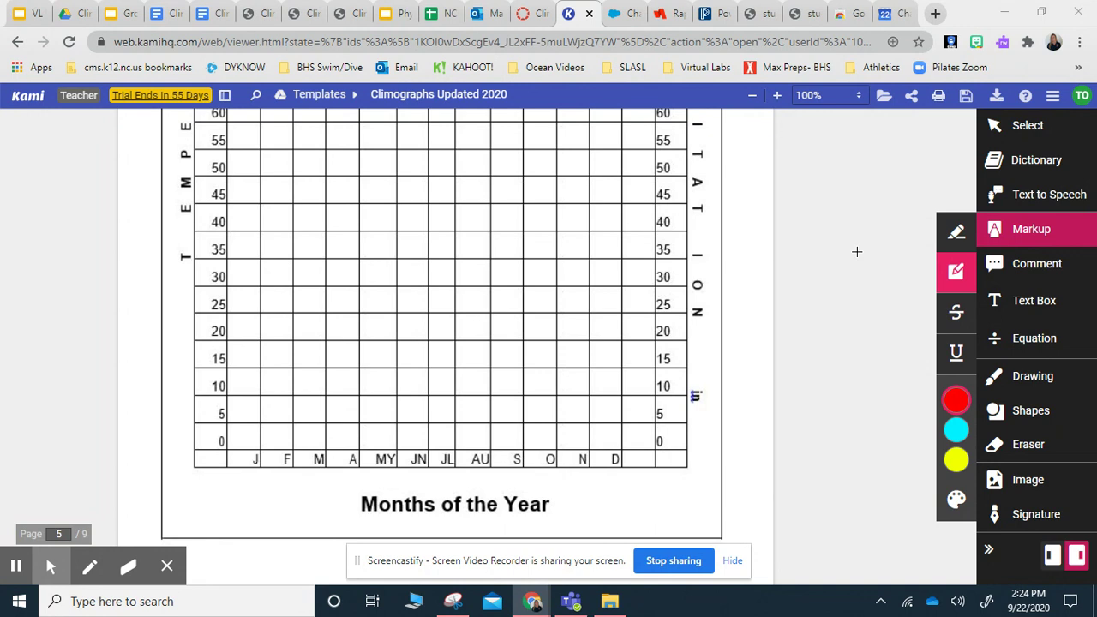
- Check the climate data PDF, then return to the climograph grid with the highlighter options open
{"action": "left_click", "coordinate": [1013, 239]}
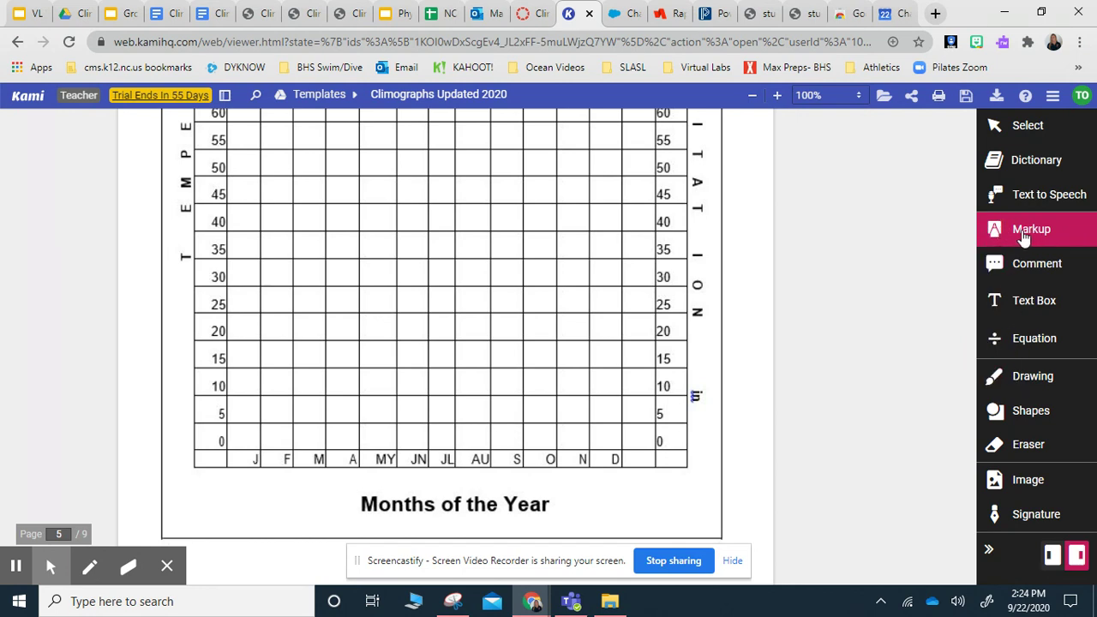
{"action": "left_click", "coordinate": [1023, 238]}
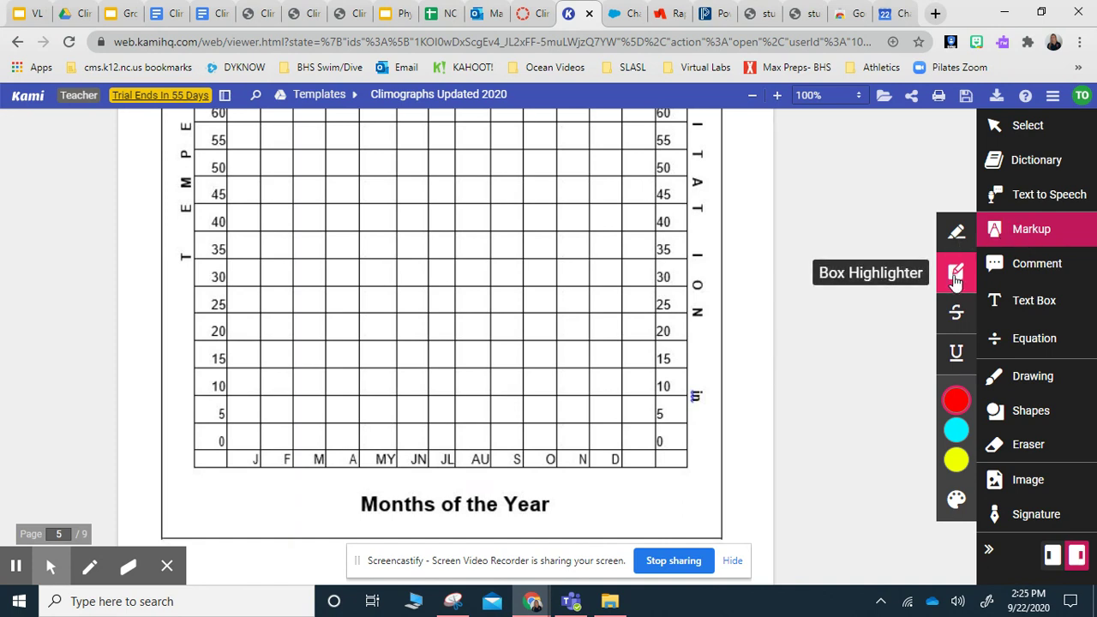
{"action": "mouse_move", "coordinate": [958, 405]}
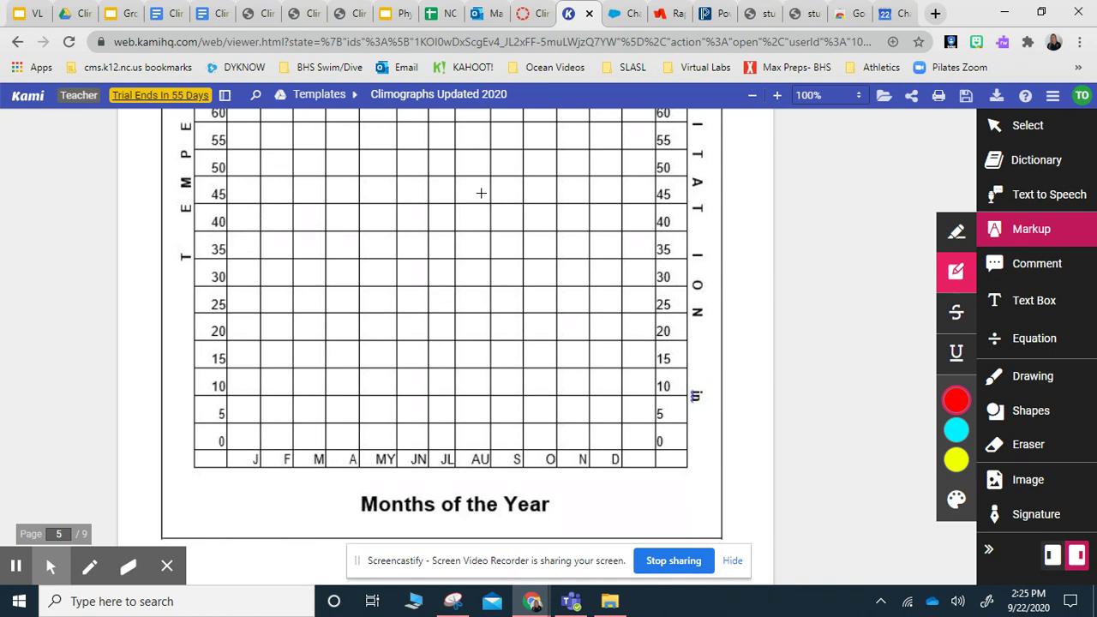
{"action": "left_click", "coordinate": [257, 13]}
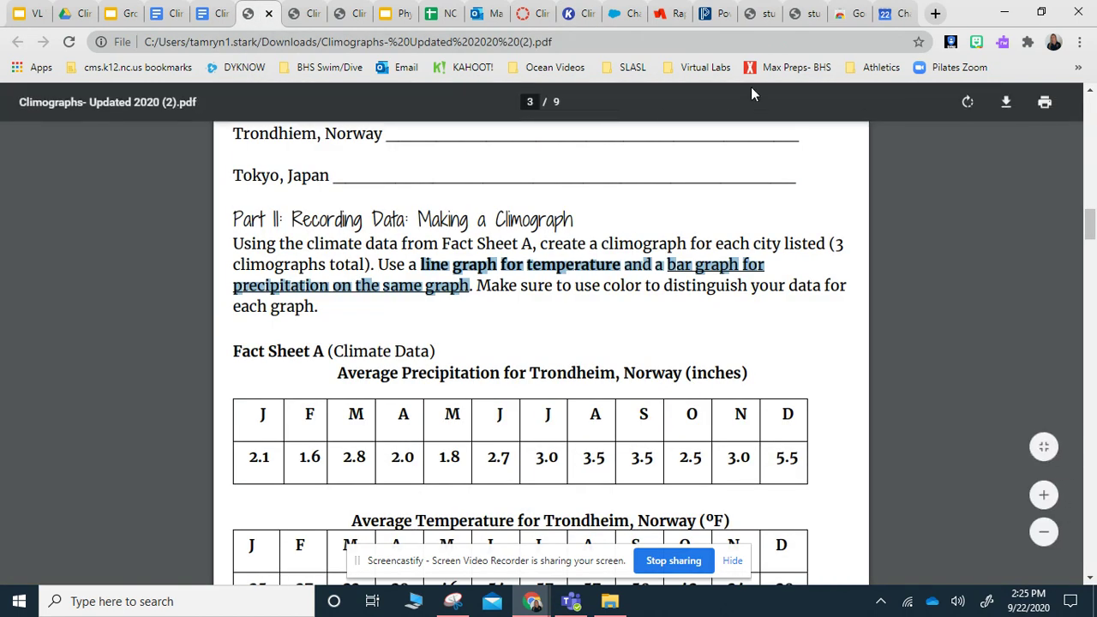
{"action": "left_click", "coordinate": [571, 15]}
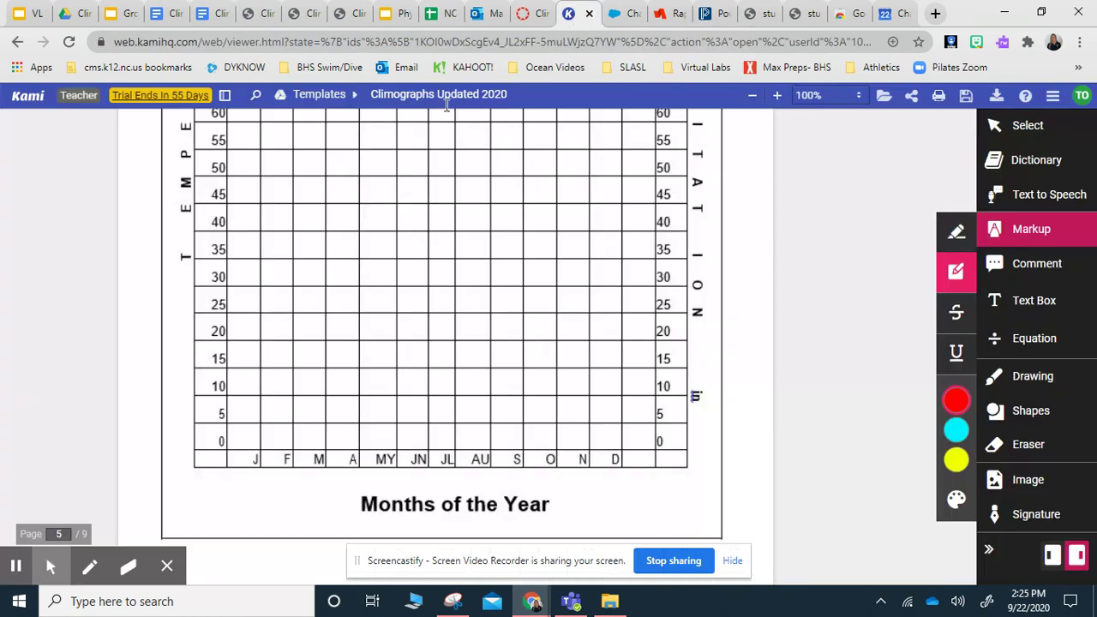
- Draw the January precipitation bar from about 10 down to 0, undoing a stray mark
{"action": "left_click", "coordinate": [240, 381]}
{"action": "left_click_drag", "start_coordinate": [241, 380], "coordinate": [251, 451]}
{"action": "left_click", "coordinate": [715, 95]}
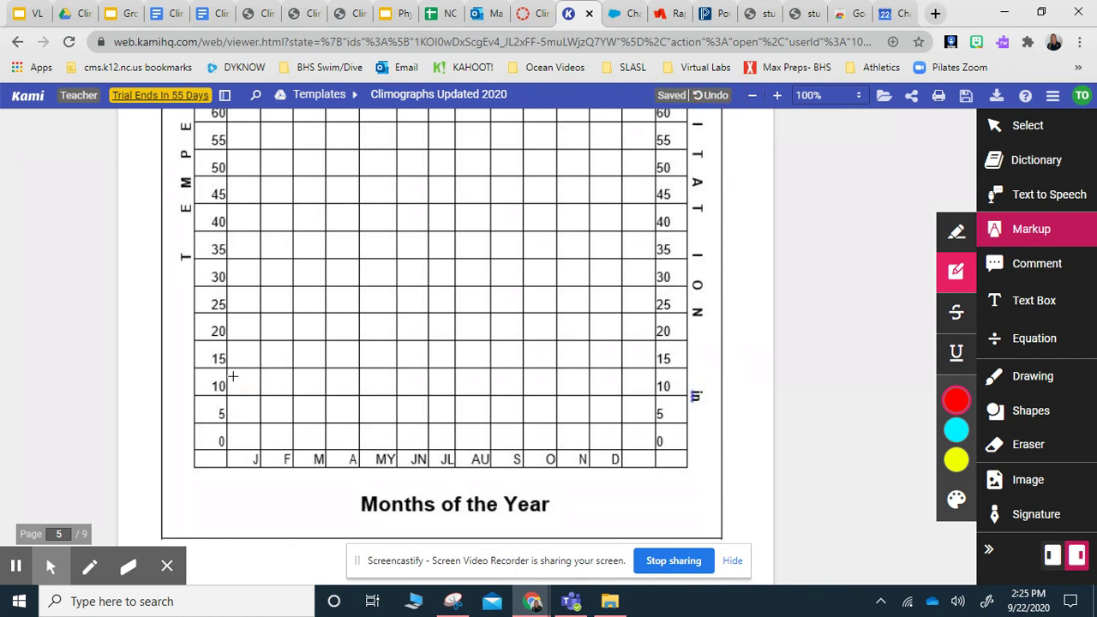
{"action": "left_click_drag", "start_coordinate": [240, 379], "coordinate": [257, 447]}
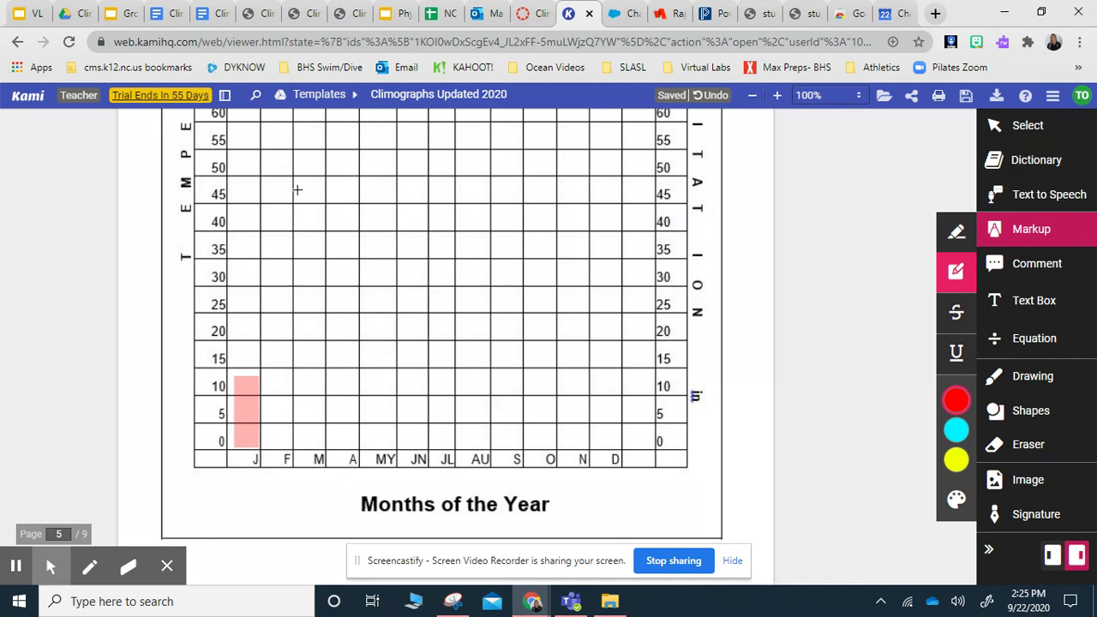
- Draw bars to 0 for February 46, March 38, April 22, May 28, June 27, July 28
{"action": "mouse_move", "coordinate": [263, 185]}
{"action": "left_mouse_down"}
{"action": "mouse_move", "coordinate": [286, 220]}
{"action": "mouse_move", "coordinate": [291, 447]}
{"action": "left_mouse_up"}
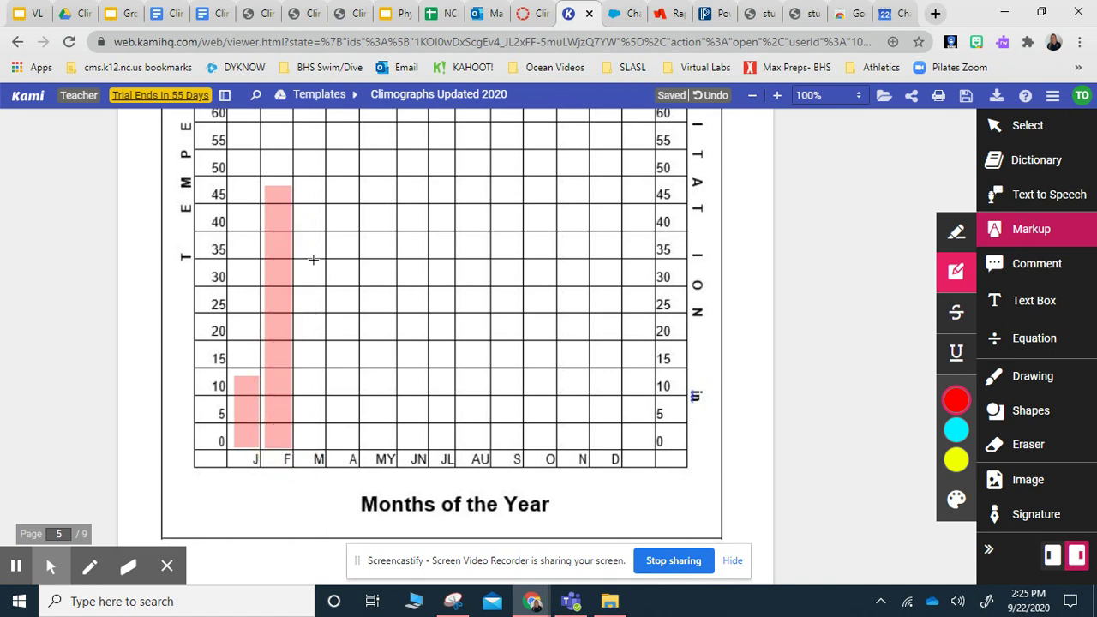
{"action": "mouse_move", "coordinate": [299, 233]}
{"action": "left_mouse_down"}
{"action": "mouse_move", "coordinate": [321, 304]}
{"action": "mouse_move", "coordinate": [325, 446]}
{"action": "left_mouse_up"}
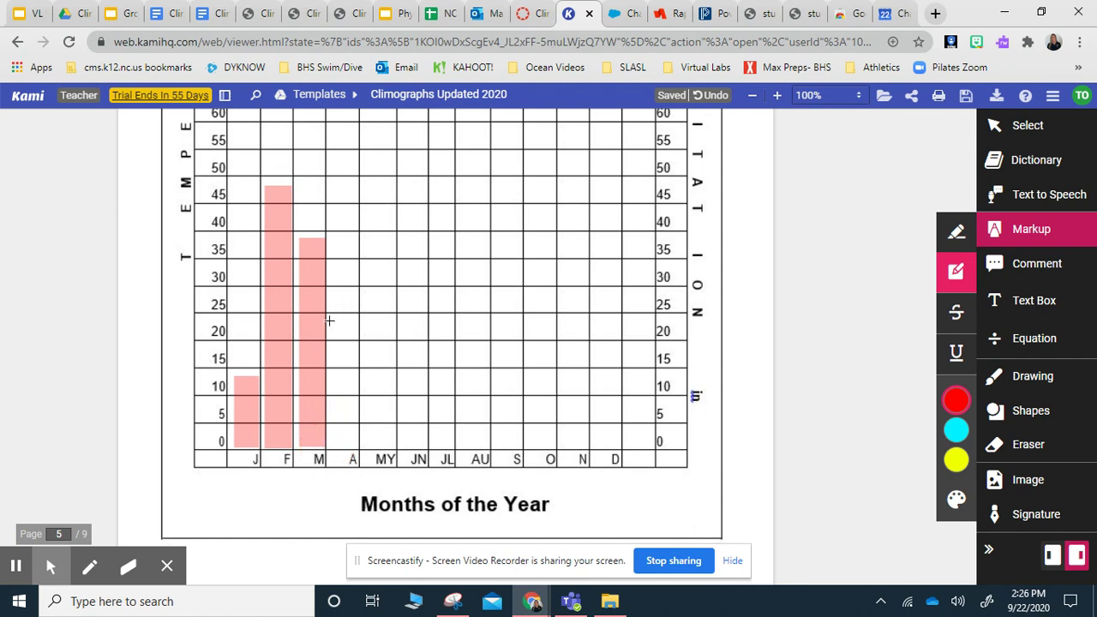
{"action": "left_click_drag", "start_coordinate": [344, 324], "coordinate": [360, 451]}
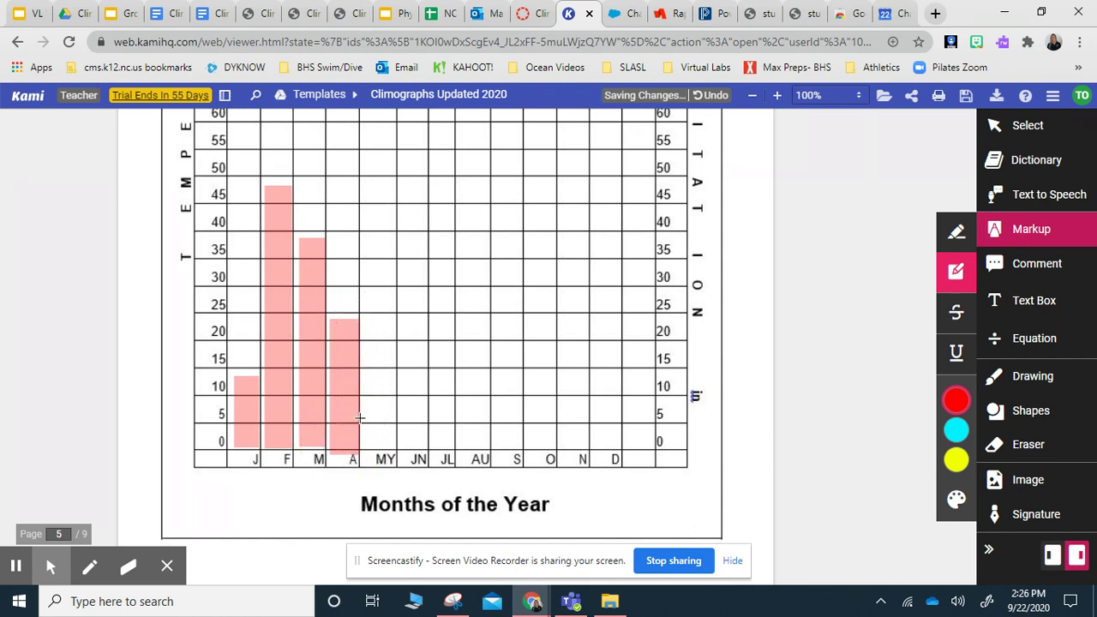
{"action": "left_click_drag", "start_coordinate": [382, 297], "coordinate": [394, 448]}
{"action": "left_click_drag", "start_coordinate": [410, 298], "coordinate": [426, 454]}
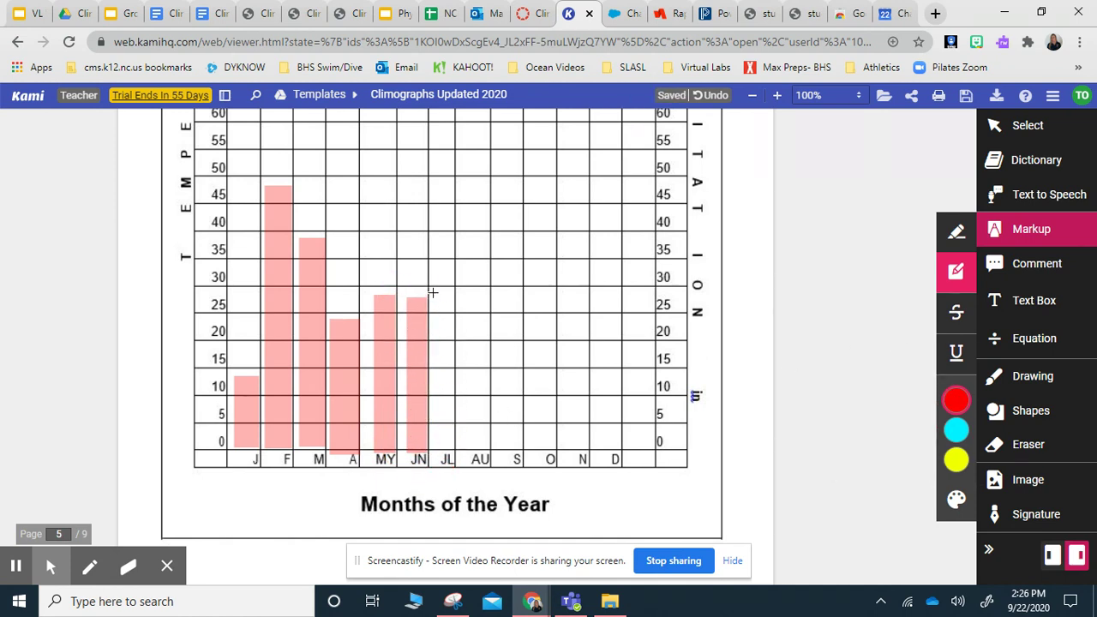
{"action": "left_click_drag", "start_coordinate": [441, 294], "coordinate": [450, 457]}
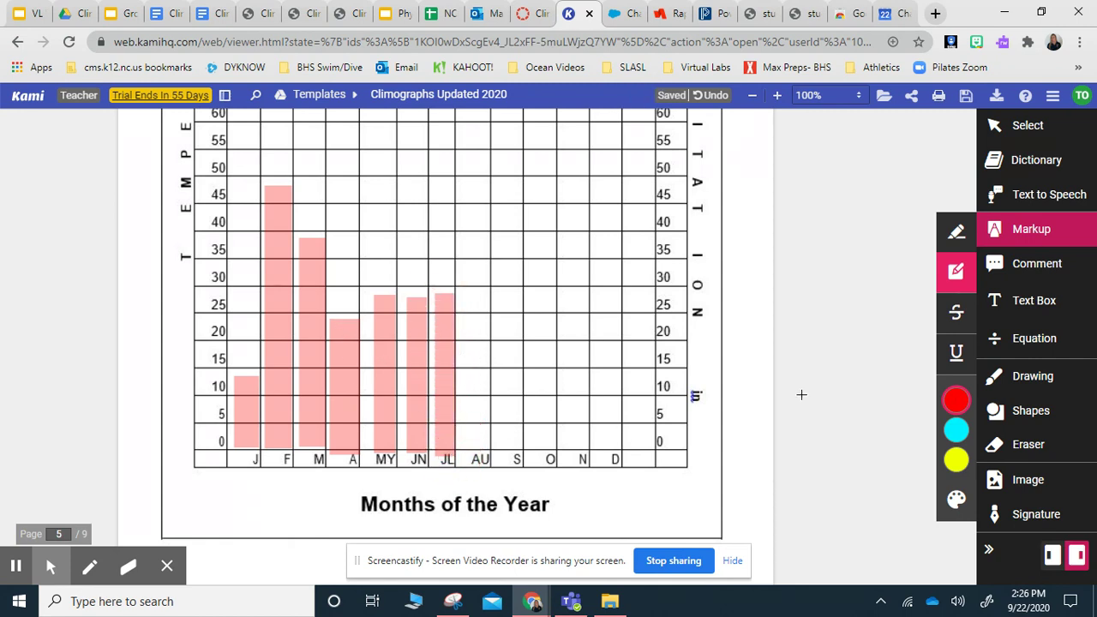
- Select the February precipitation bar and change its colour from pink to green
{"action": "left_click", "coordinate": [1053, 133]}
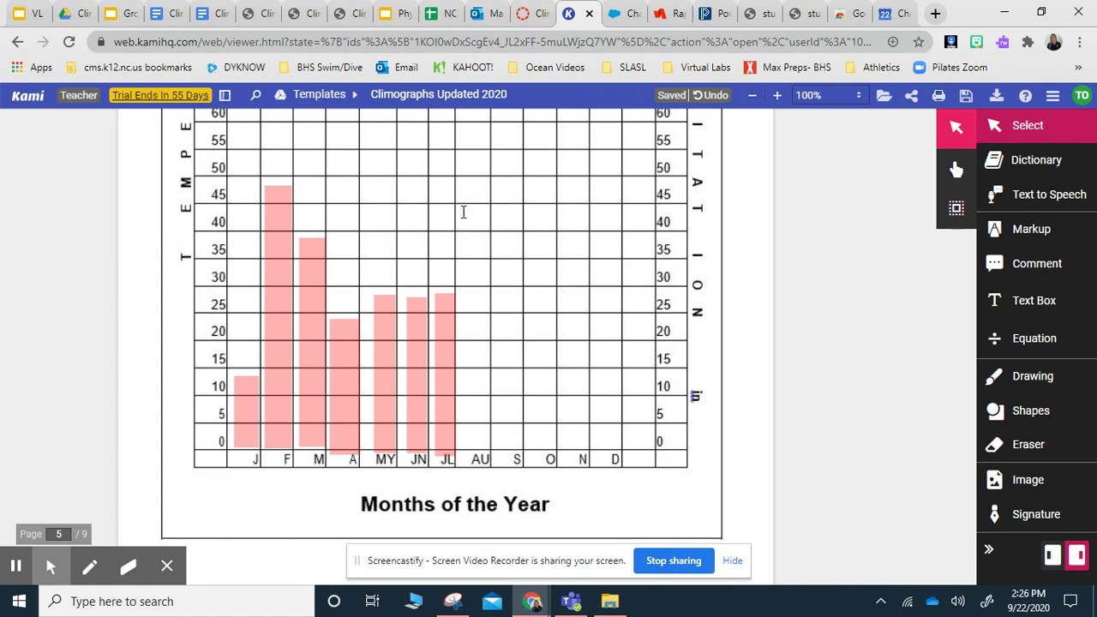
{"action": "left_click", "coordinate": [295, 221]}
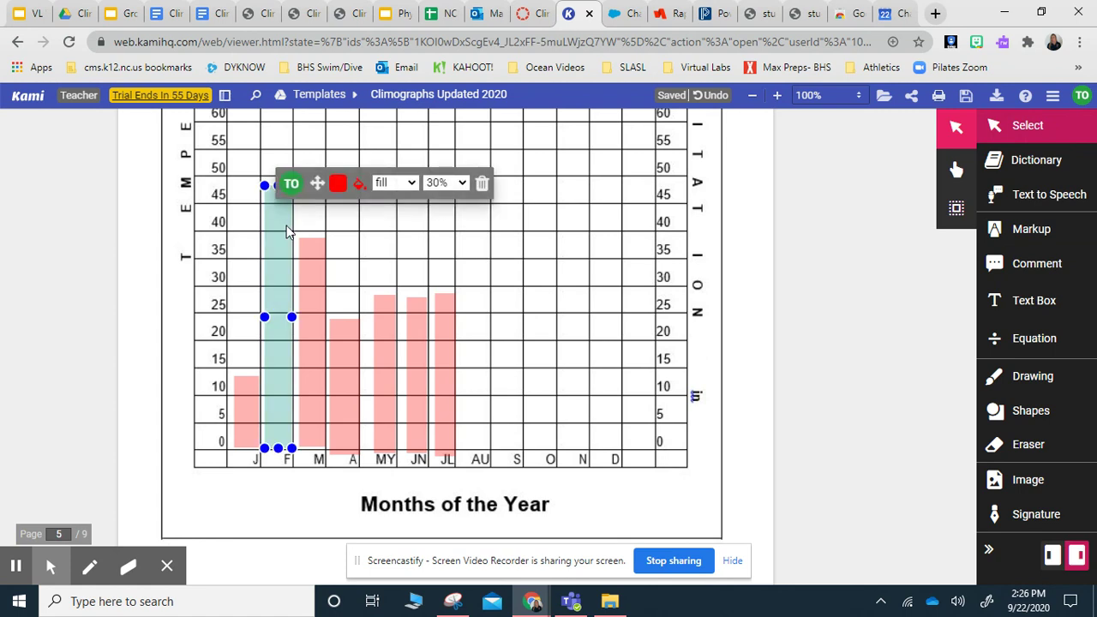
{"action": "left_click", "coordinate": [862, 148]}
{"action": "left_click", "coordinate": [270, 220]}
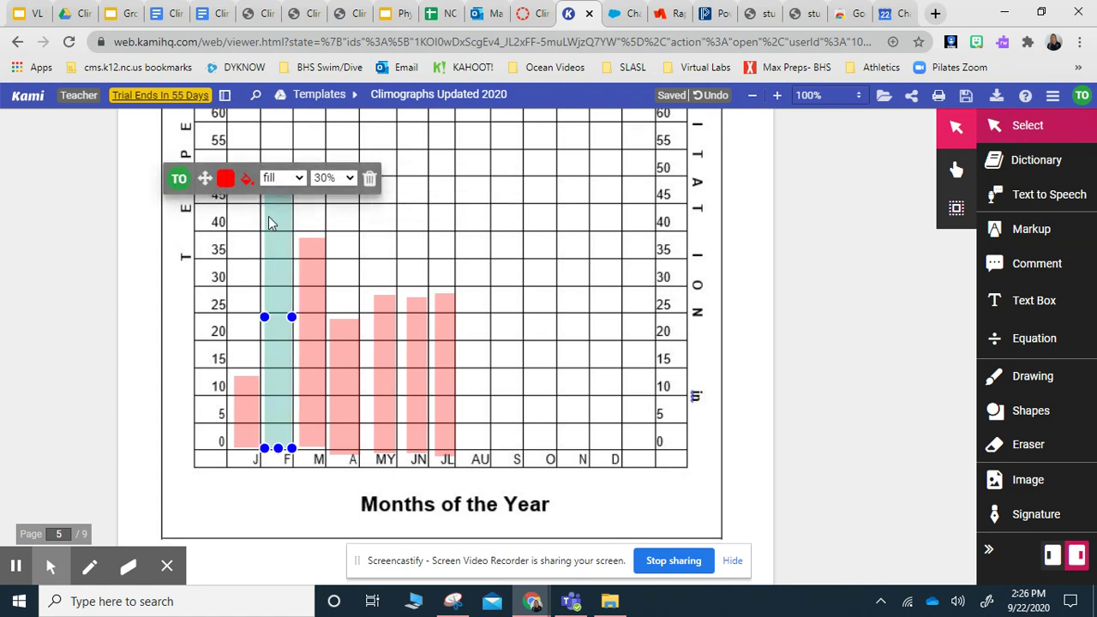
{"action": "left_click", "coordinate": [228, 180]}
{"action": "left_click", "coordinate": [227, 207]}
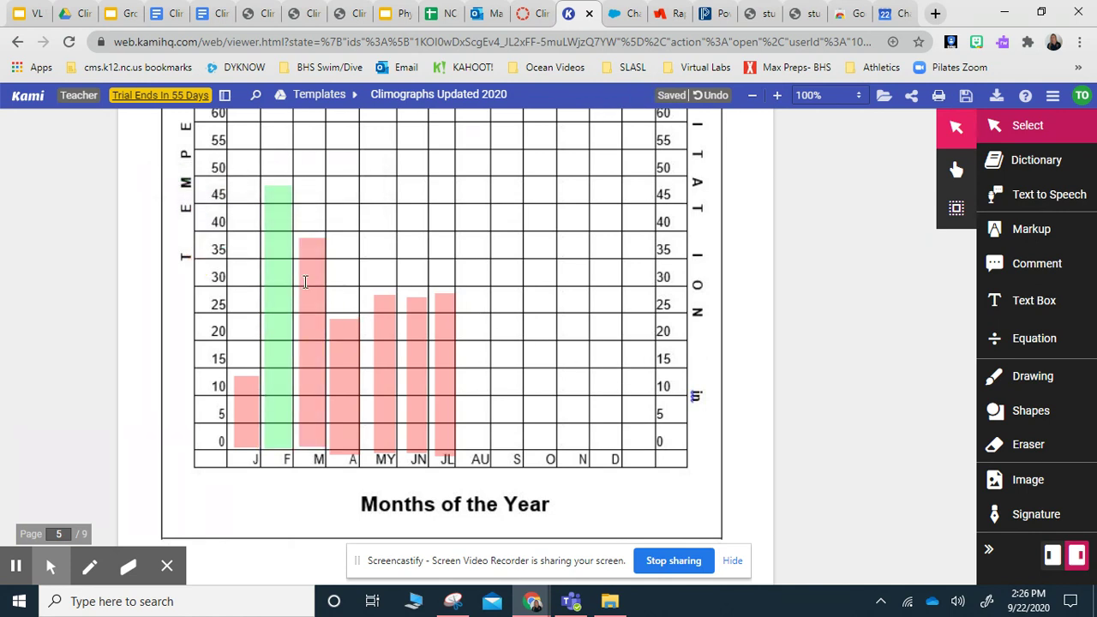
{"action": "left_click", "coordinate": [1042, 140]}
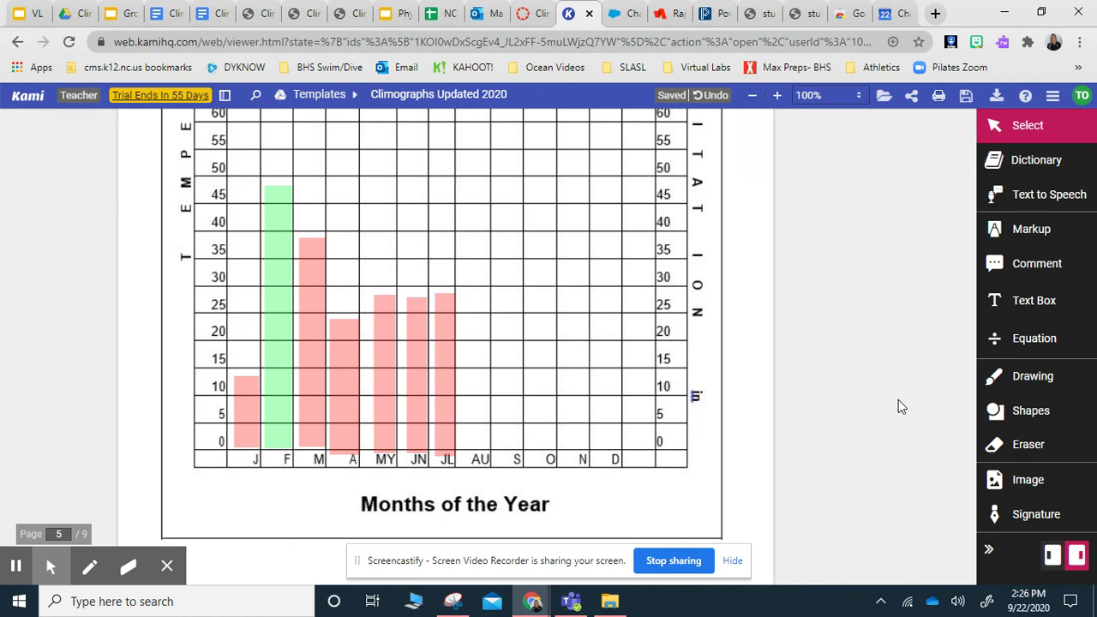
- Set the freehand pen to stroke width 6, save the palette, and choose blue ink
{"action": "left_click", "coordinate": [1047, 380]}
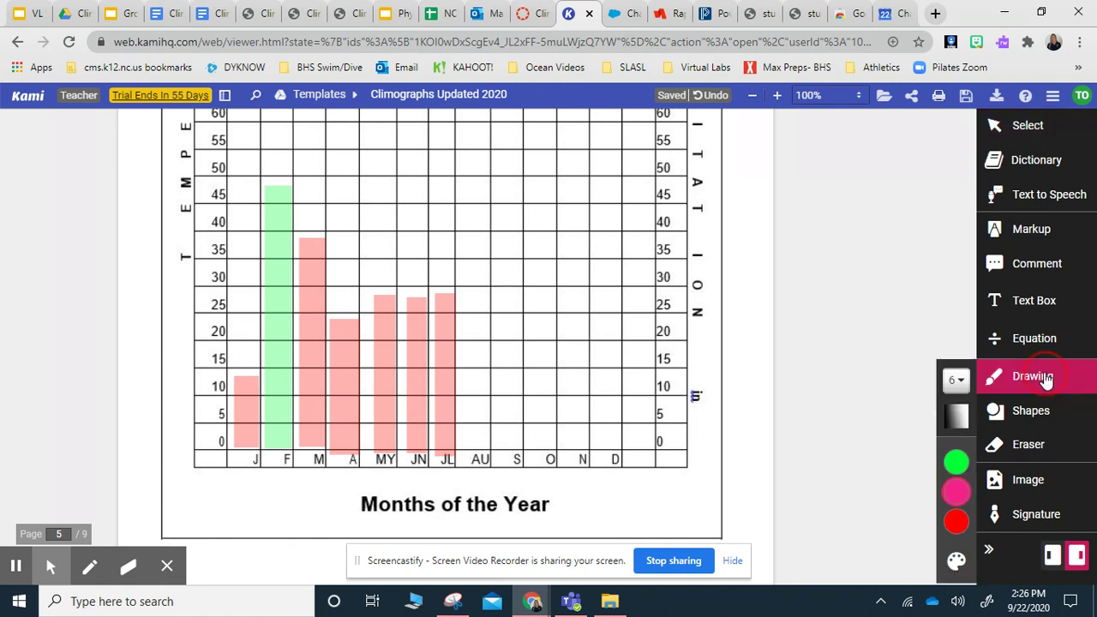
{"action": "left_click", "coordinate": [958, 374]}
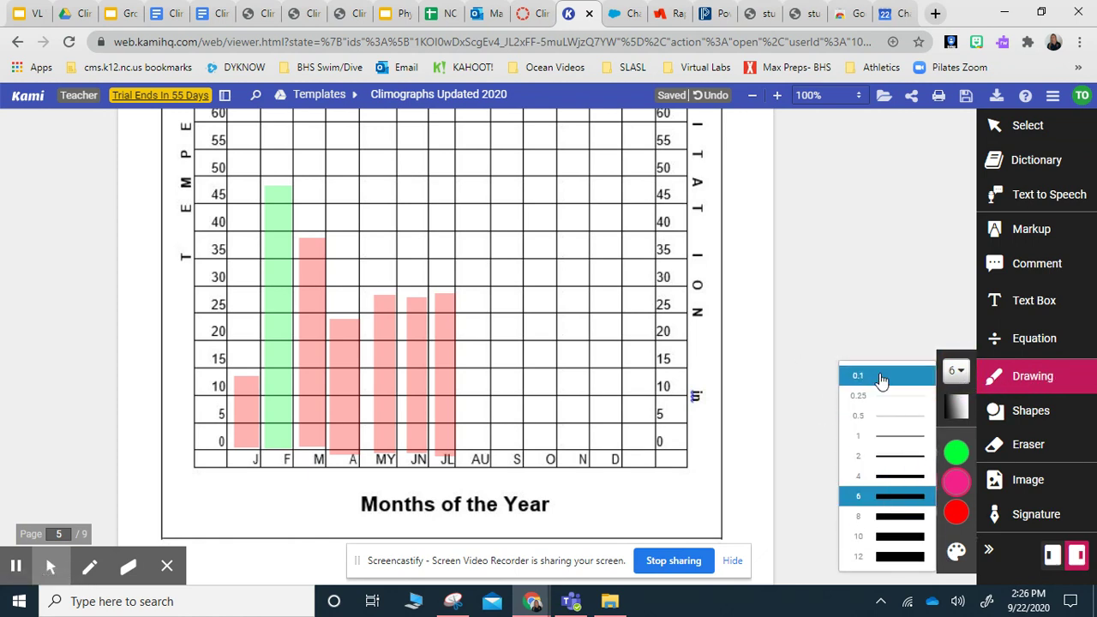
{"action": "left_click", "coordinate": [887, 497]}
{"action": "mouse_move", "coordinate": [957, 487]}
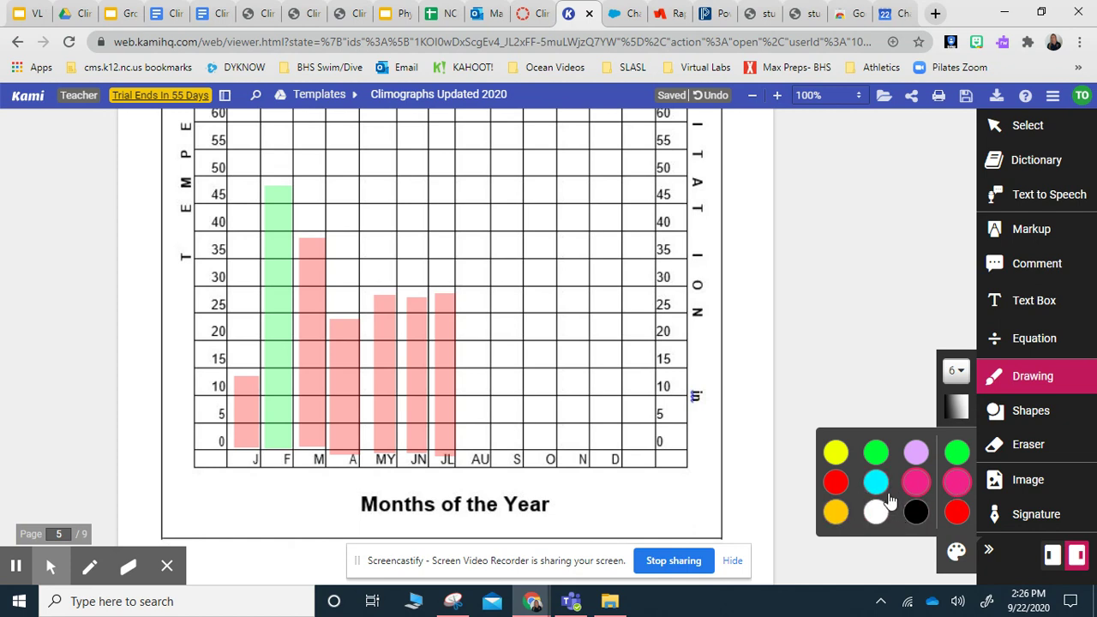
{"action": "left_click", "coordinate": [957, 553]}
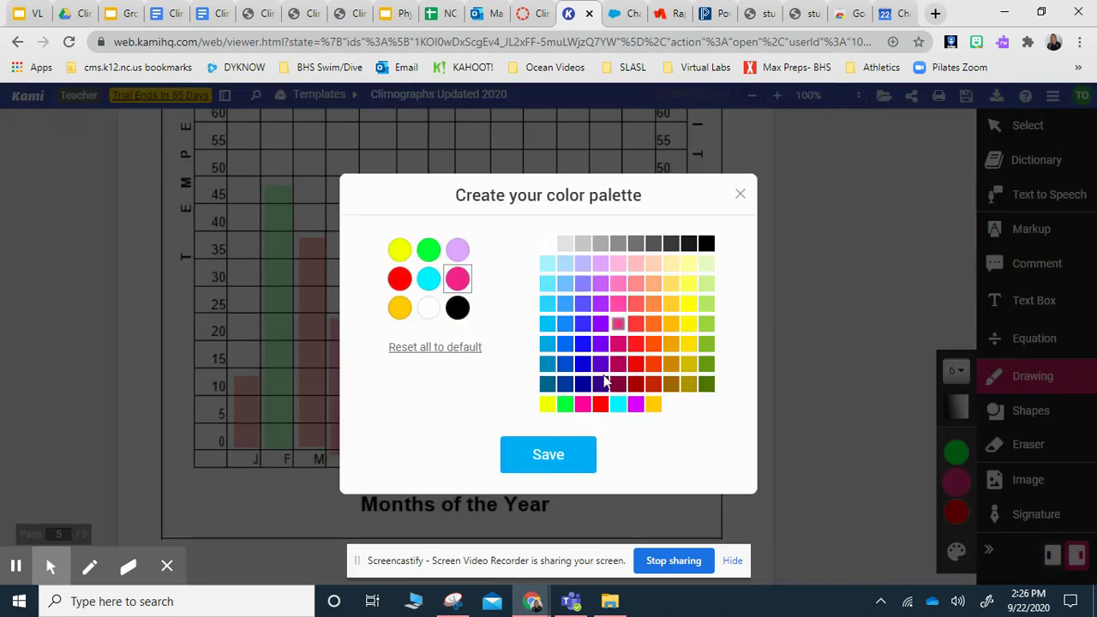
{"action": "left_click", "coordinate": [553, 467]}
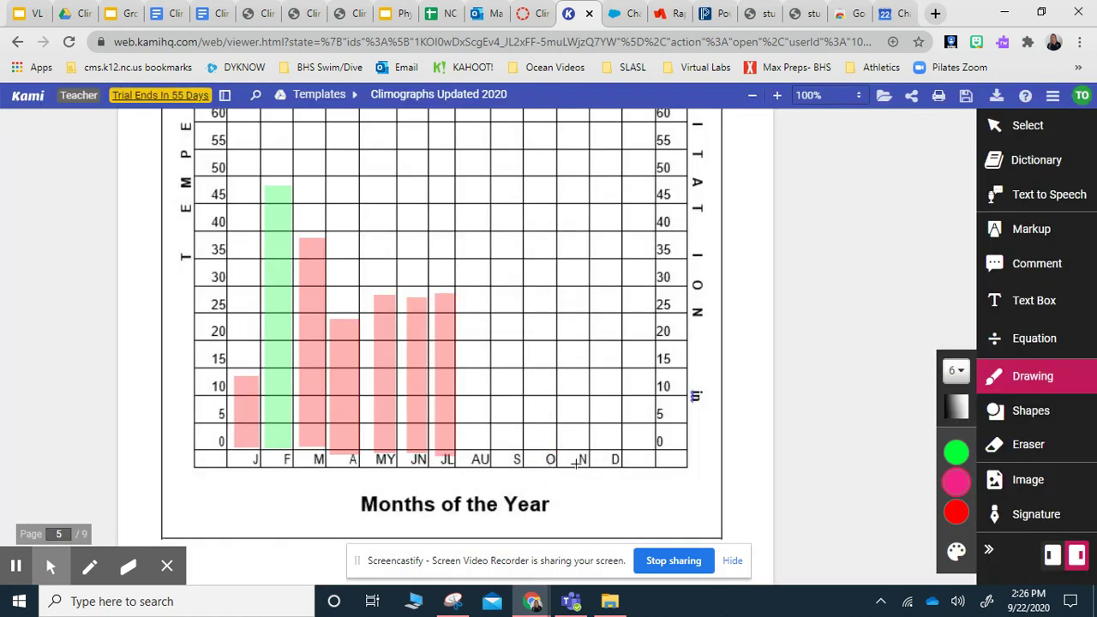
{"action": "left_click", "coordinate": [912, 481]}
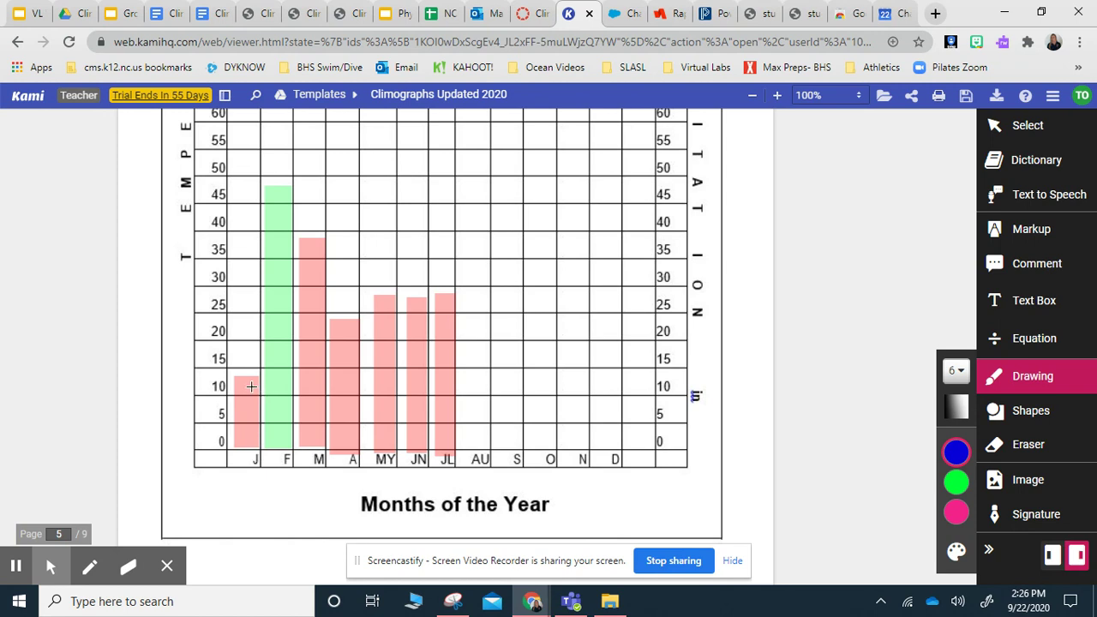
- Plot blue temperature points for January, March (24), April (30), May (35) and June (35)
{"action": "left_click", "coordinate": [256, 393]}
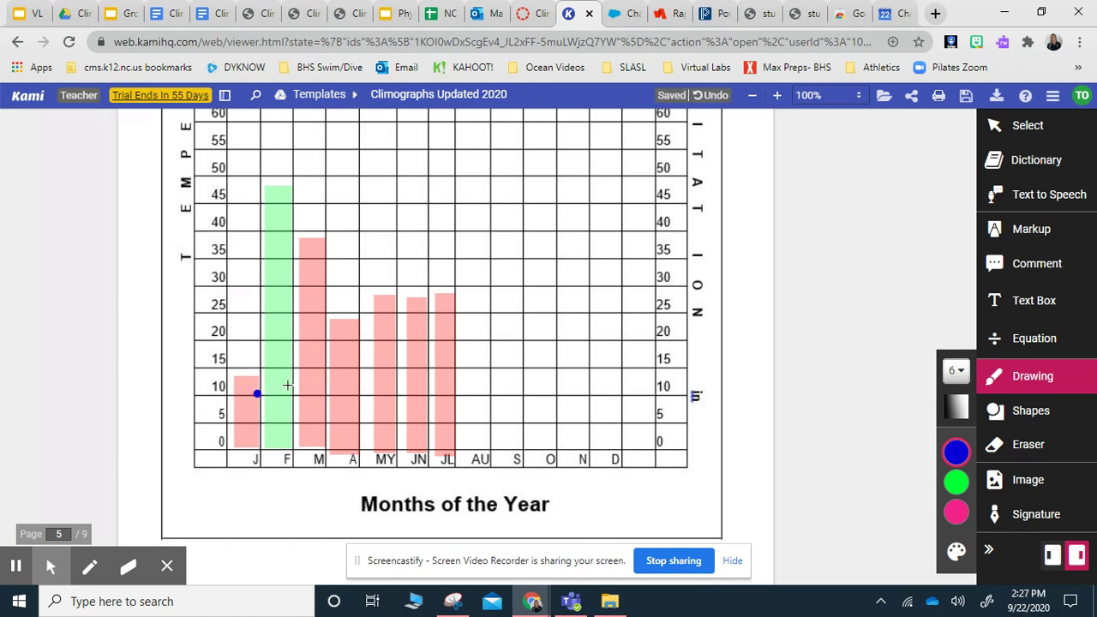
{"action": "left_click", "coordinate": [322, 312]}
{"action": "left_click", "coordinate": [359, 286]}
{"action": "left_click", "coordinate": [395, 259]}
{"action": "left_click", "coordinate": [428, 259]}
- Plot August (30), July (30), September (23), October (19) points and draw a curve through all points
{"action": "left_click", "coordinate": [484, 286]}
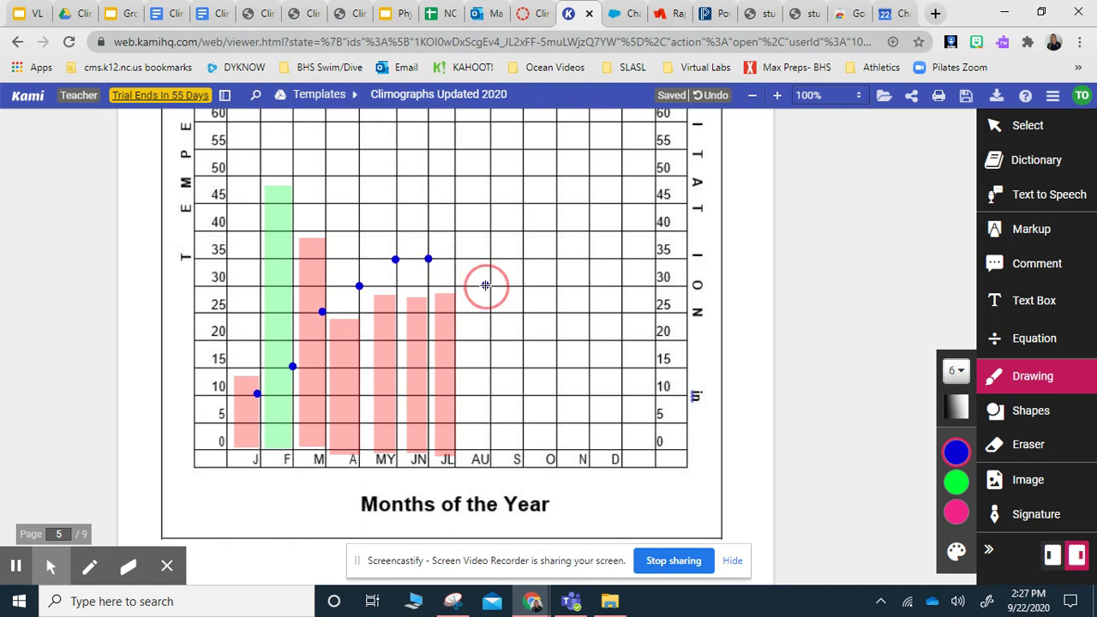
{"action": "left_click", "coordinate": [457, 283]}
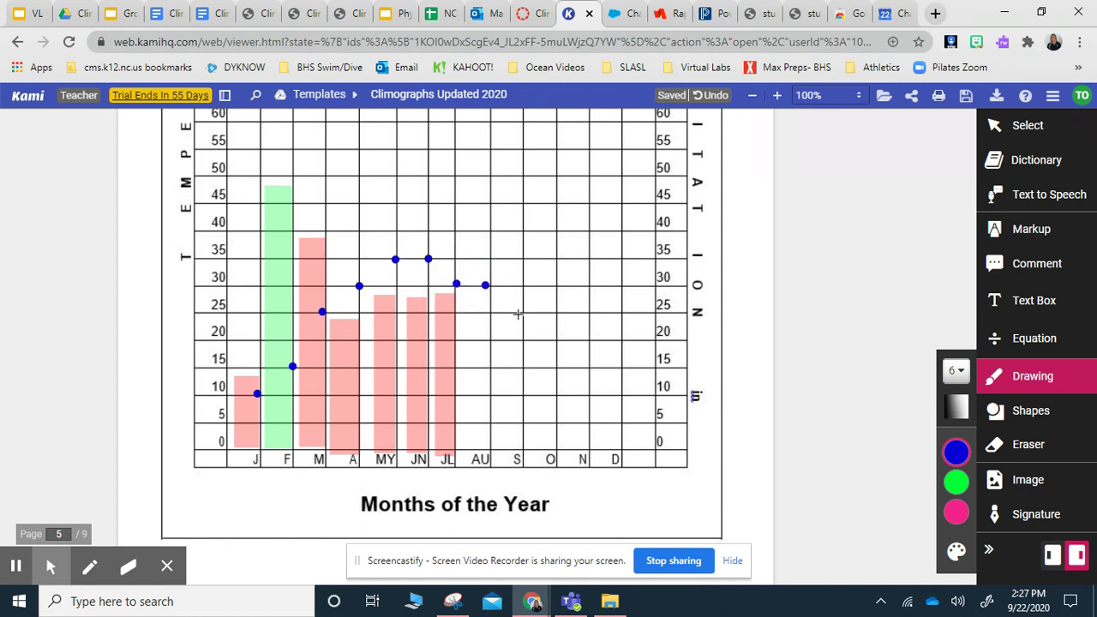
{"action": "left_click", "coordinate": [518, 315]}
{"action": "left_click", "coordinate": [558, 339]}
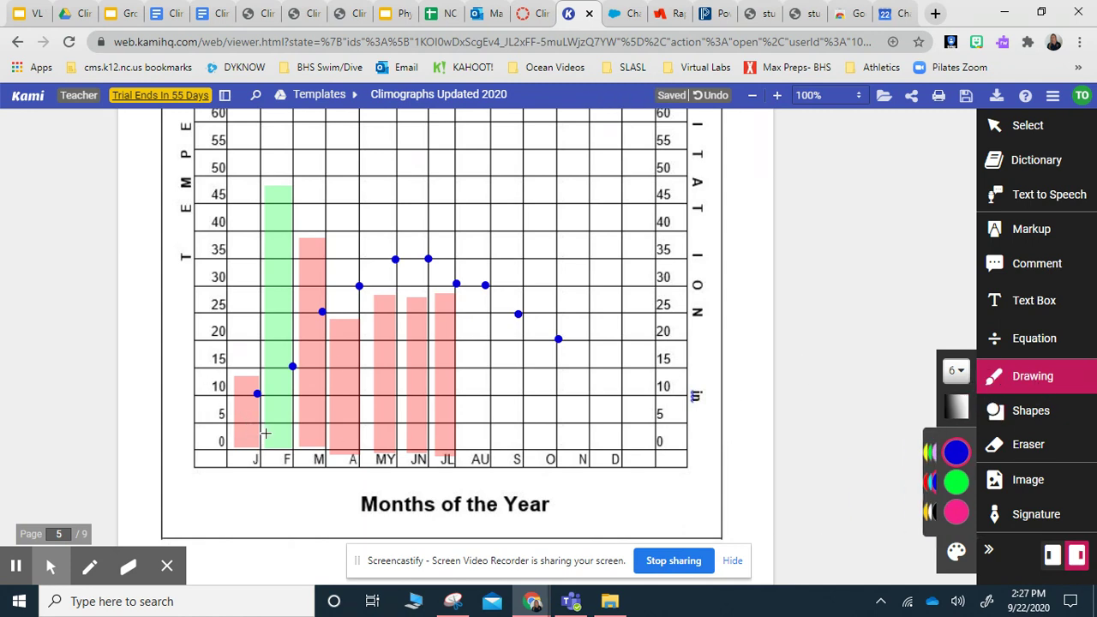
{"action": "mouse_move", "coordinate": [257, 393]}
{"action": "left_mouse_down"}
{"action": "mouse_move", "coordinate": [291, 372]}
{"action": "mouse_move", "coordinate": [385, 263]}
{"action": "mouse_move", "coordinate": [450, 261]}
{"action": "mouse_move", "coordinate": [557, 341]}
{"action": "left_mouse_up"}
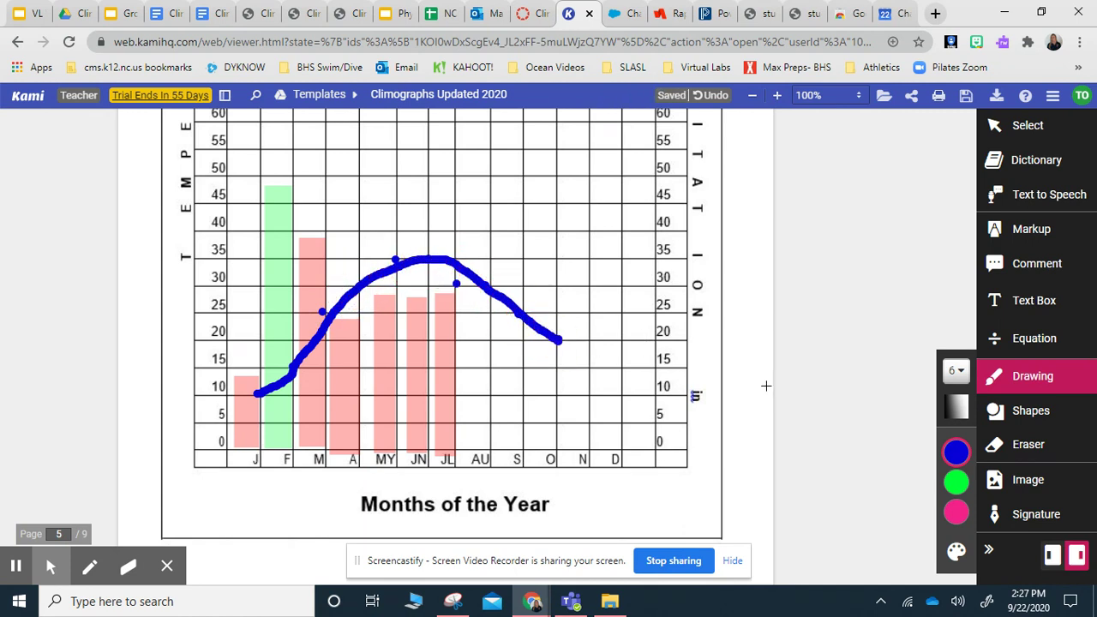
{"action": "left_click", "coordinate": [1033, 129]}
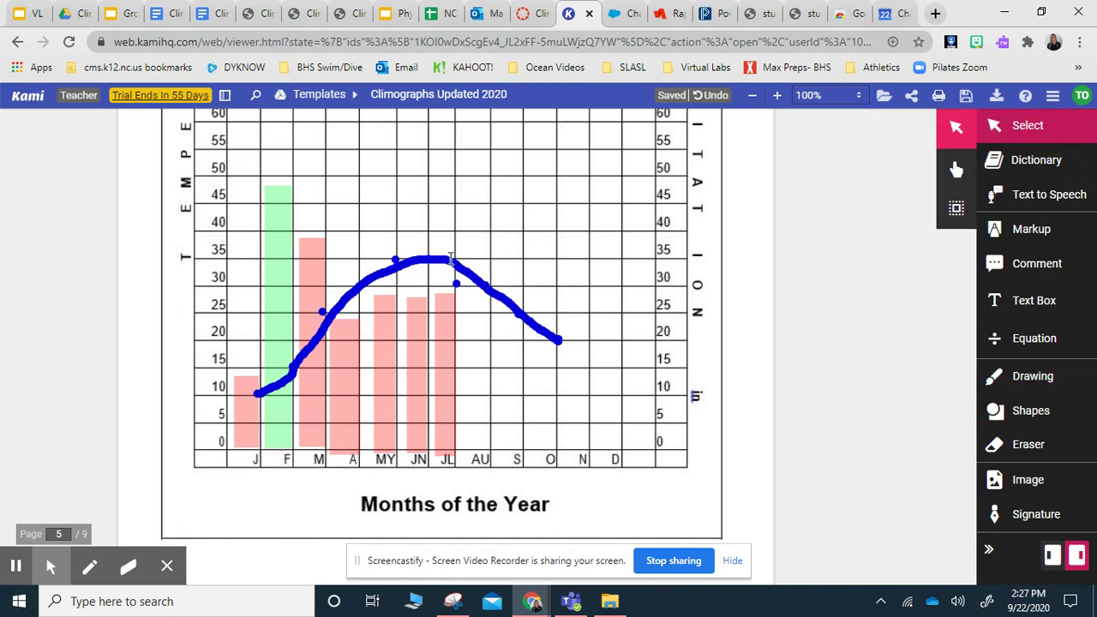
- Thin the blue temperature line to a 1px stroke
{"action": "left_click", "coordinate": [431, 266]}
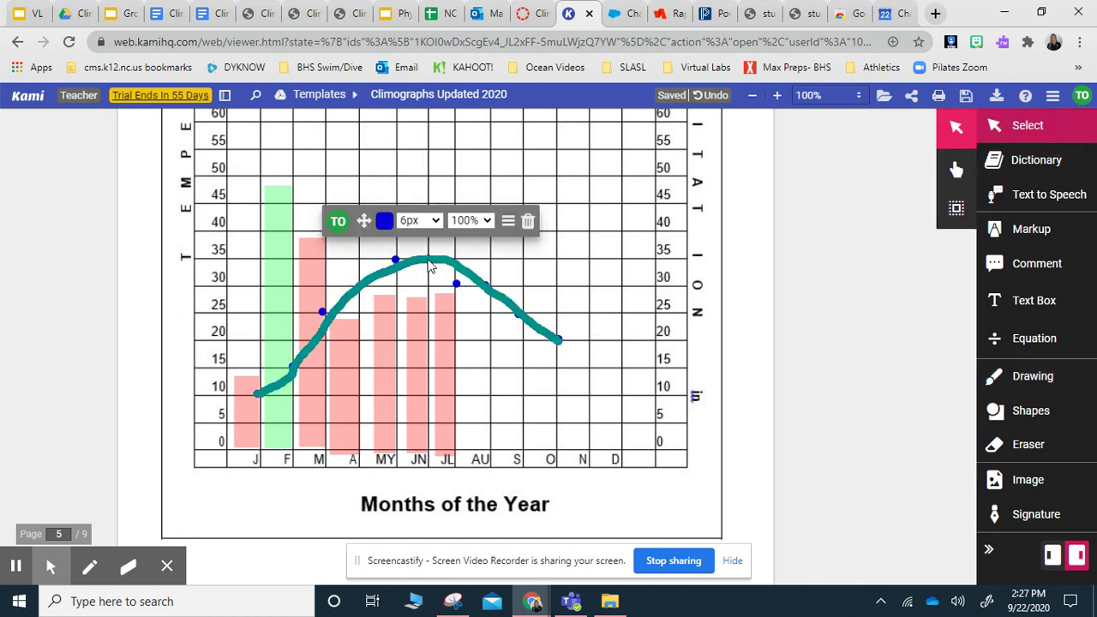
{"action": "left_click", "coordinate": [431, 267]}
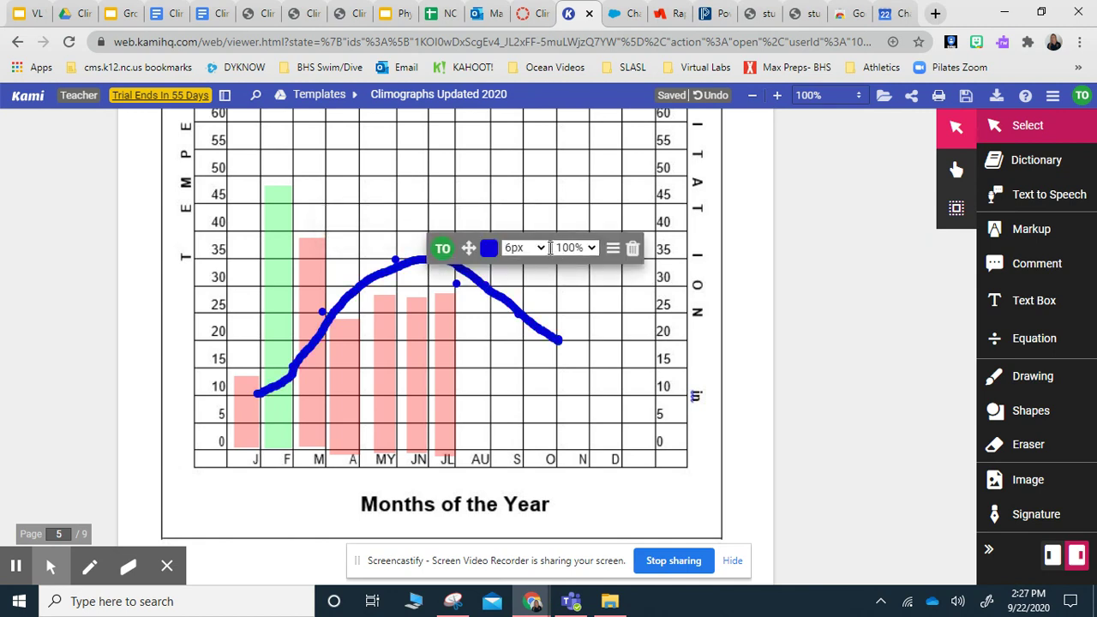
{"action": "left_click", "coordinate": [524, 247]}
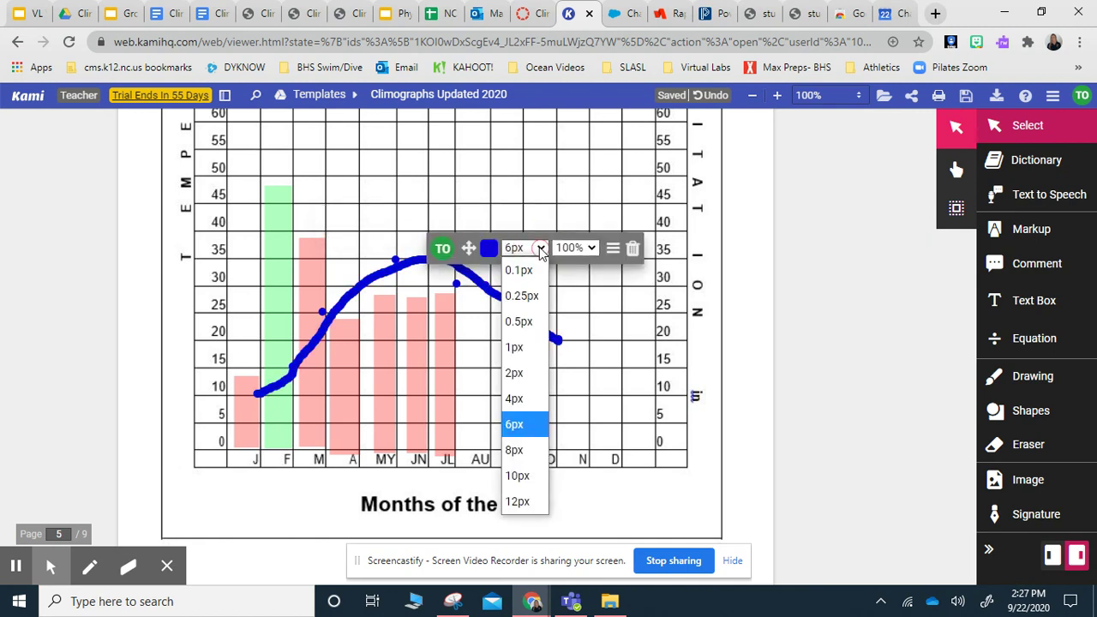
{"action": "left_click", "coordinate": [525, 347]}
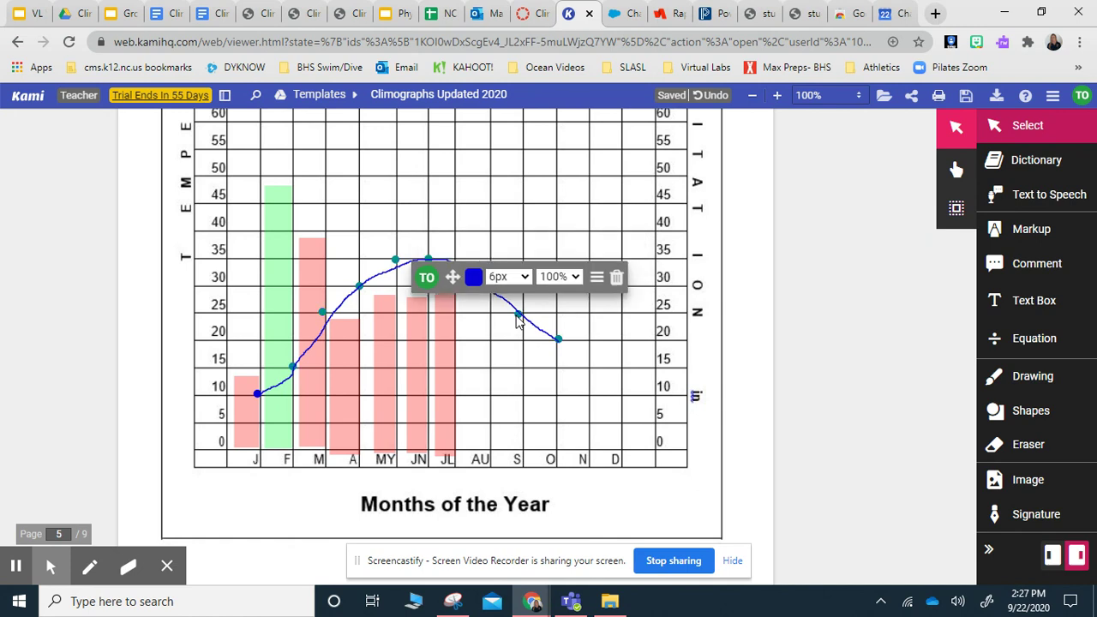
{"action": "left_click", "coordinate": [507, 317]}
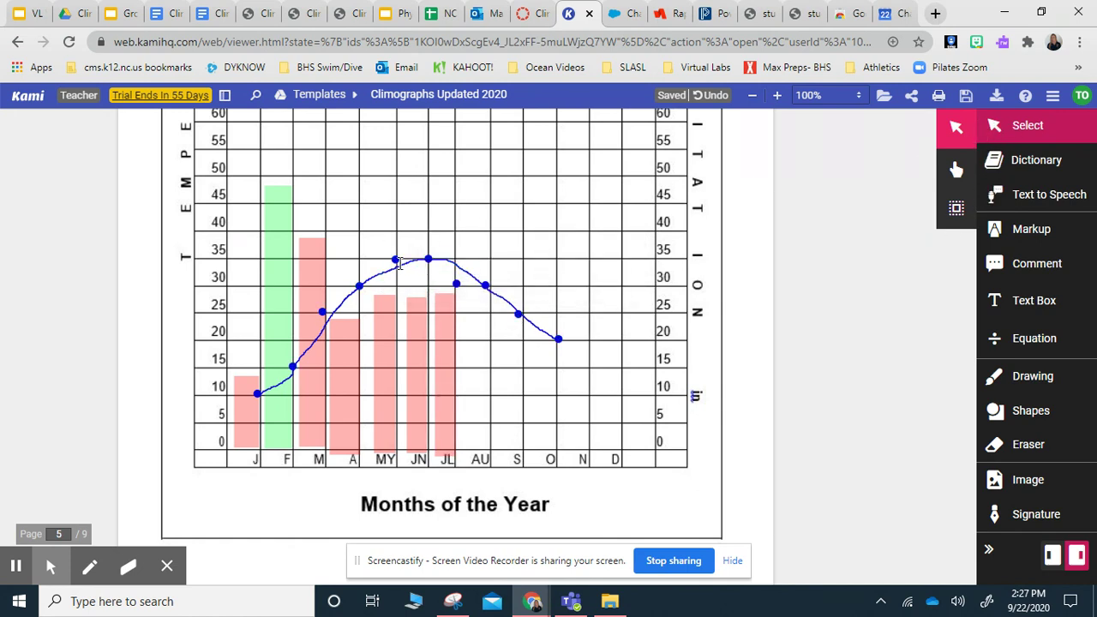
- Reselect the temperature line and set its width to 2px
{"action": "left_click", "coordinate": [374, 287]}
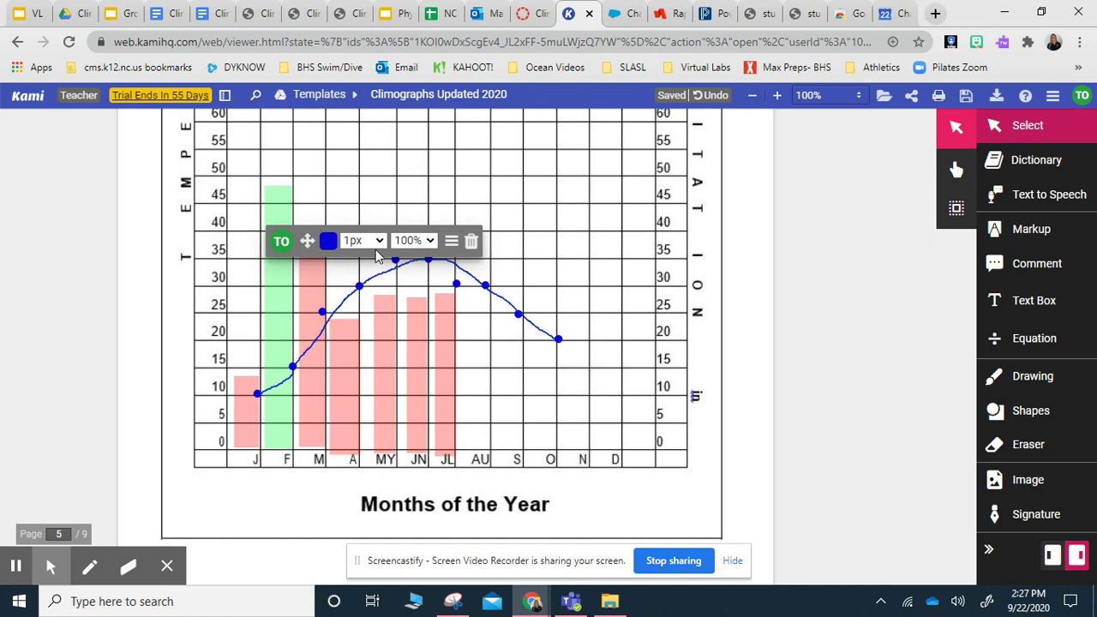
{"action": "left_click", "coordinate": [380, 242]}
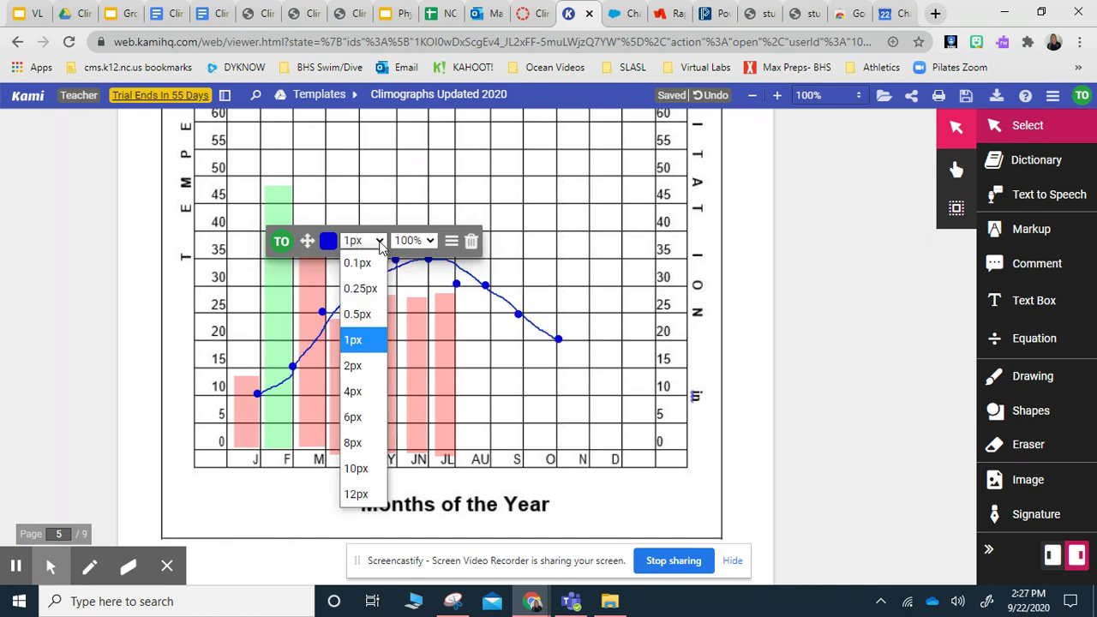
{"action": "left_click", "coordinate": [355, 366]}
{"action": "left_click", "coordinate": [377, 373]}
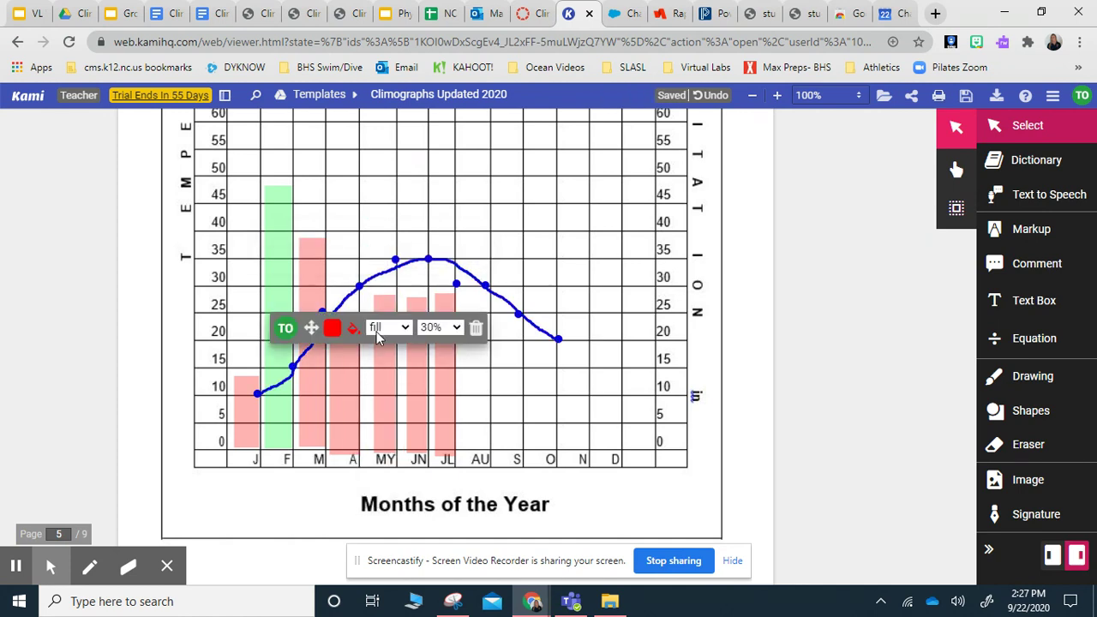